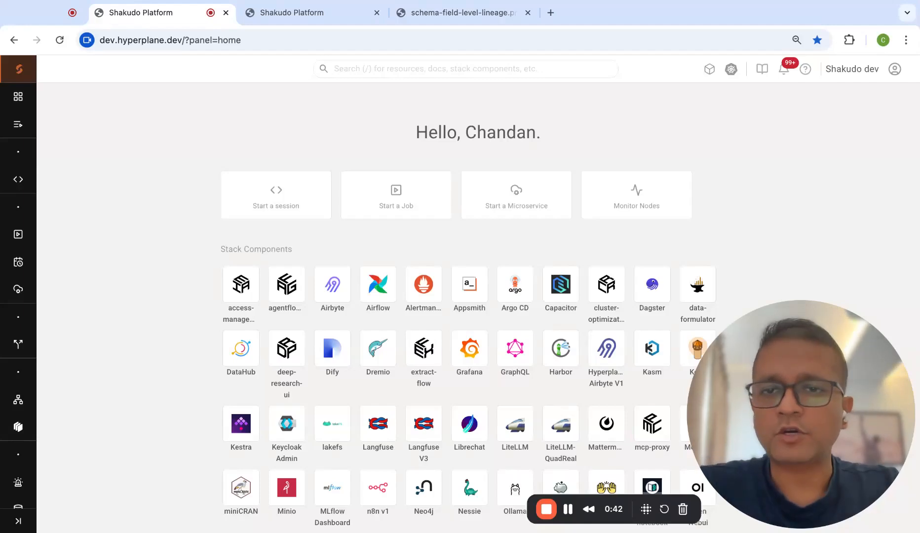
# - Open DataHub from the stack components and search the catalog for "users"
pyautogui.click(241, 358)
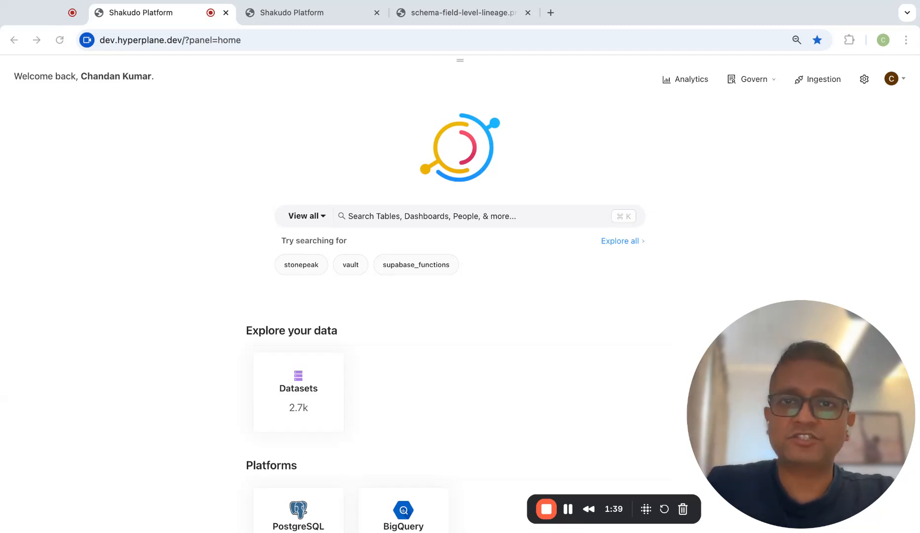
pyautogui.click(432, 216)
pyautogui.click(432, 217)
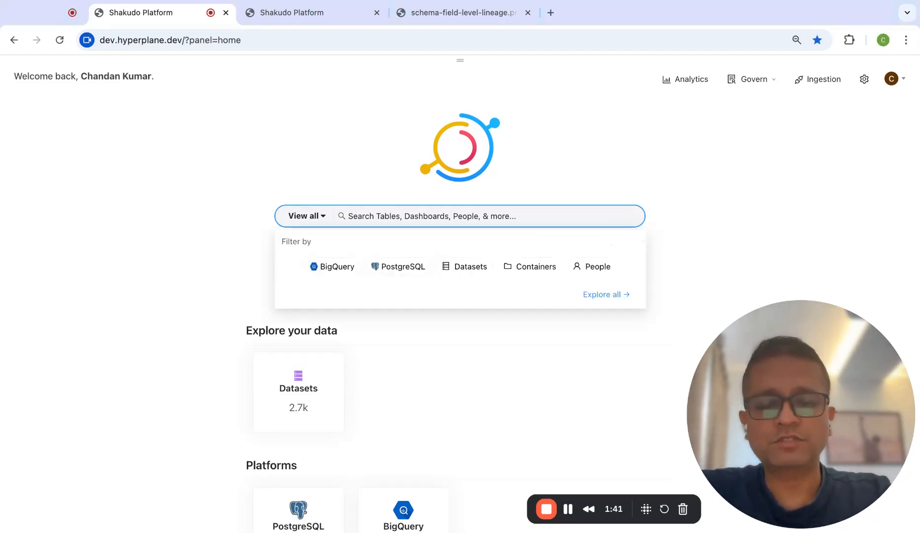
pyautogui.write('u')
pyautogui.press('BackSpace')
pyautogui.write('users')
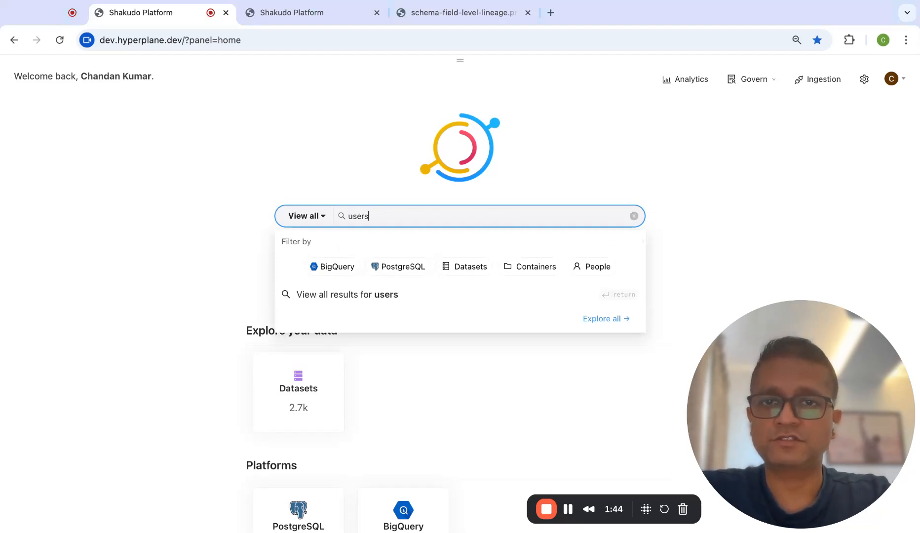
pyautogui.press('Return')
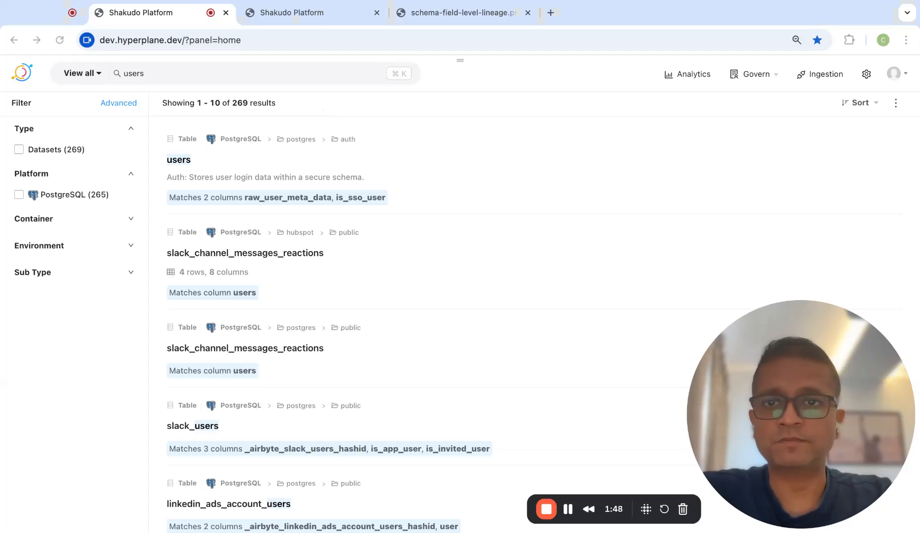
# - Browse the first two pages of search results and open the notion_users_bot table in the hubspot database
pyautogui.scroll(-2, 325, 306)
pyautogui.scroll(-6, 325, 306)
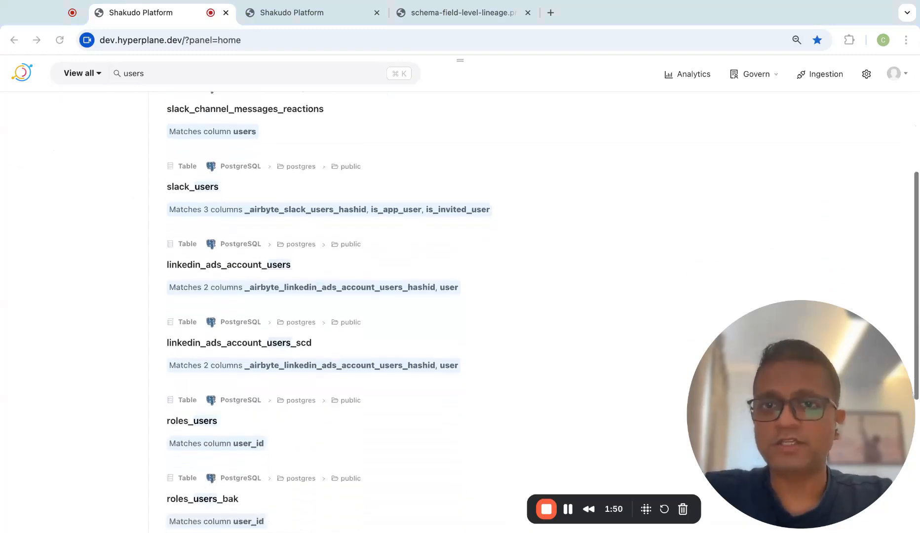
pyautogui.scroll(-3, 326, 306)
pyautogui.scroll(10, 326, 306)
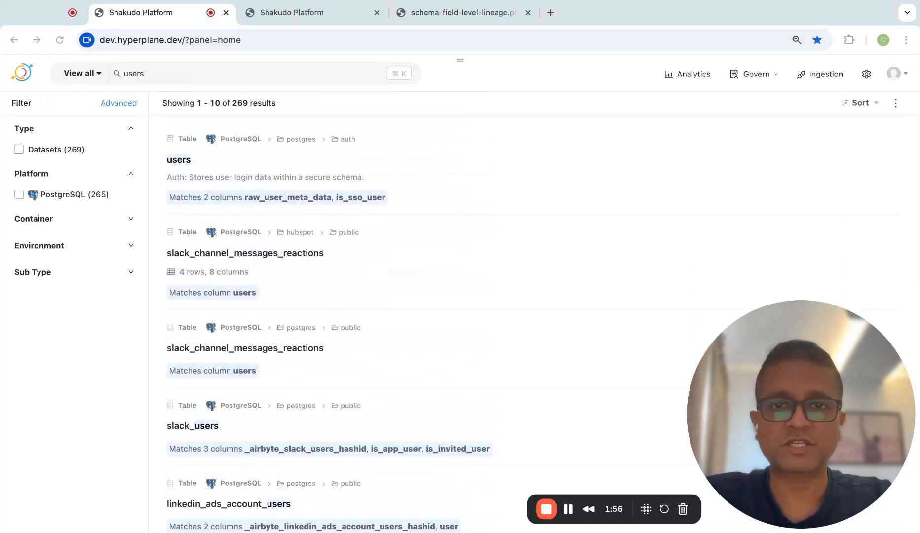
pyautogui.scroll(-5, 534, 312)
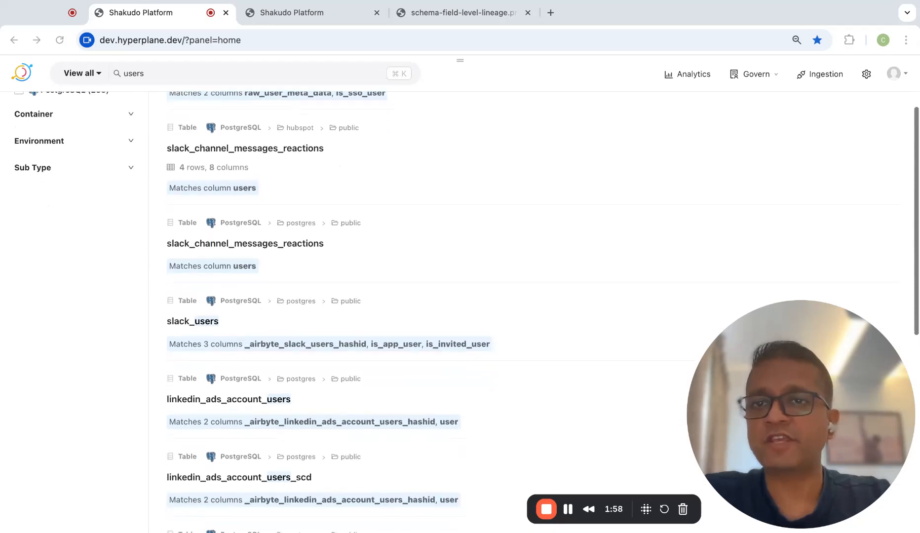
pyautogui.scroll(-5, 534, 312)
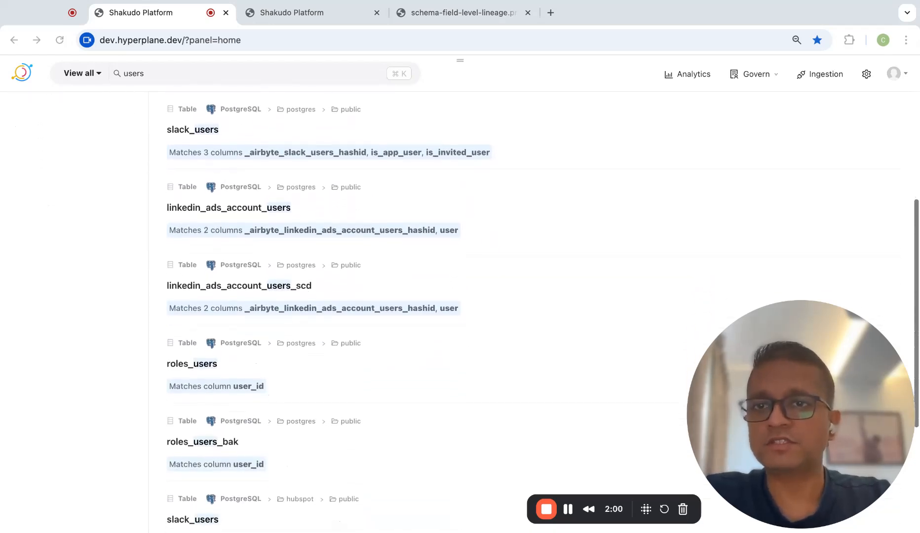
pyautogui.scroll(-7, 534, 312)
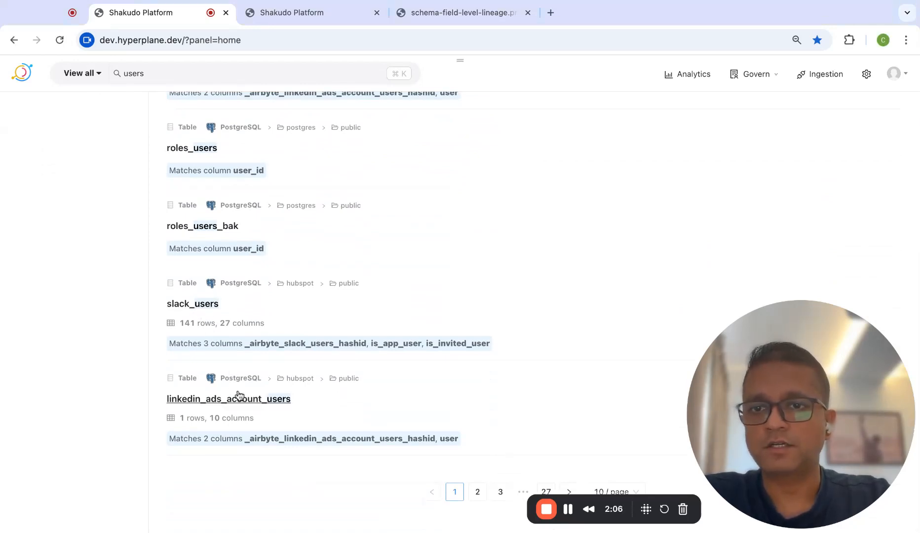
pyautogui.click(477, 492)
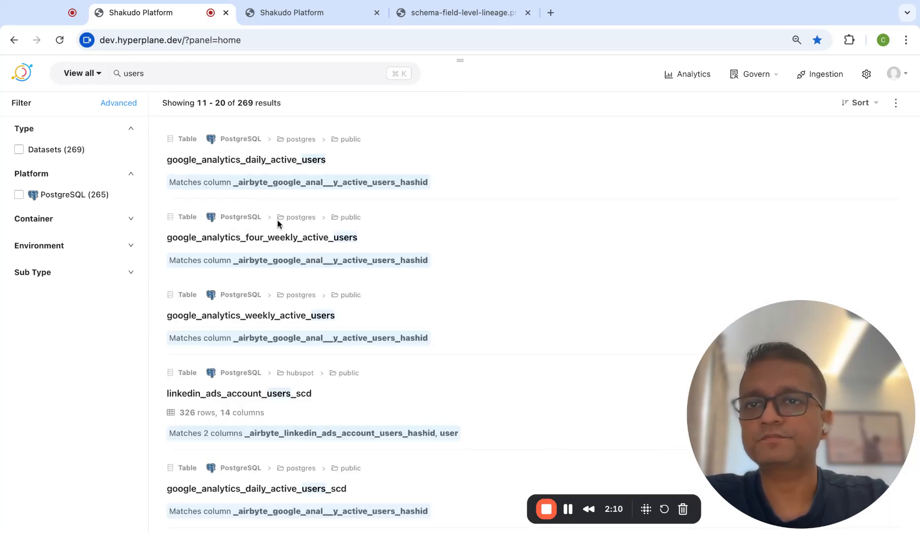
pyautogui.scroll(-6, 278, 235)
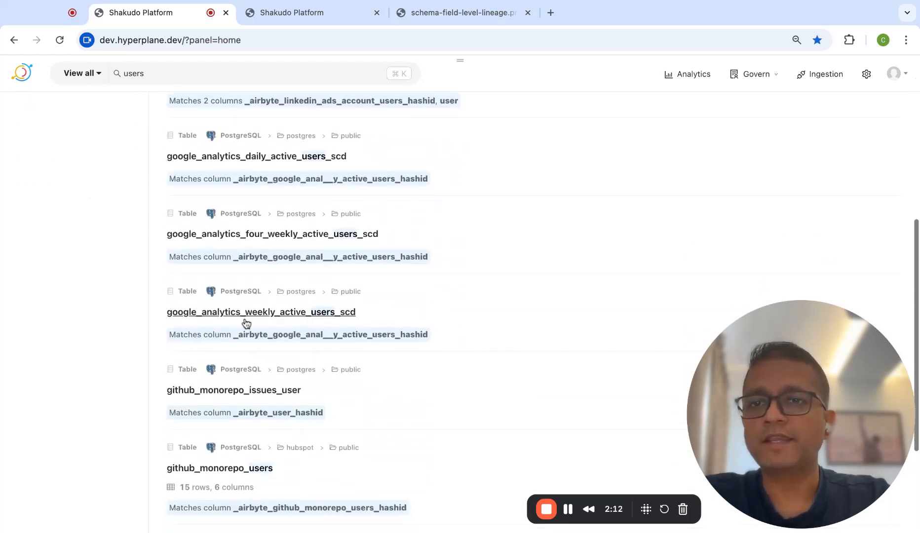
pyautogui.scroll(-3, 273, 380)
pyautogui.click(222, 409)
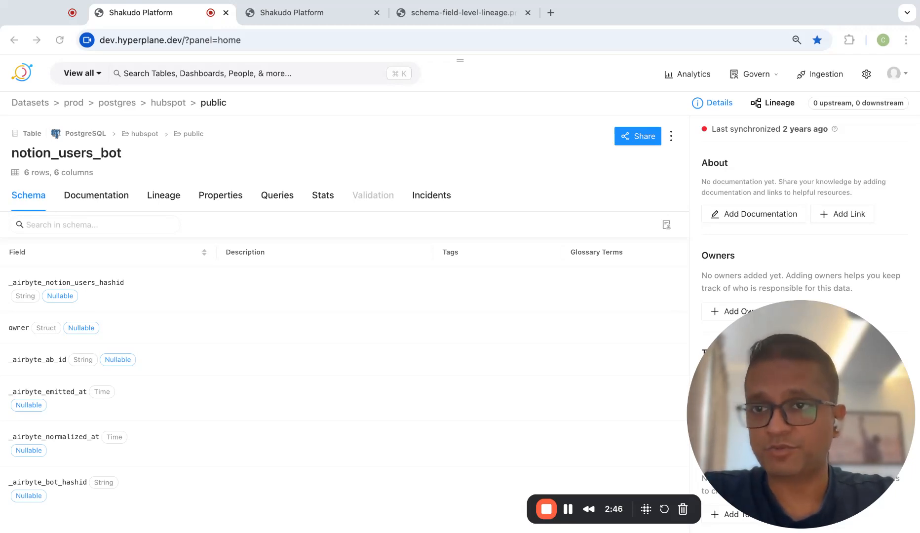
# - Review the notion_users_bot table's documentation, lineage, properties, queries, stats and incidents in turn
pyautogui.click(116, 204)
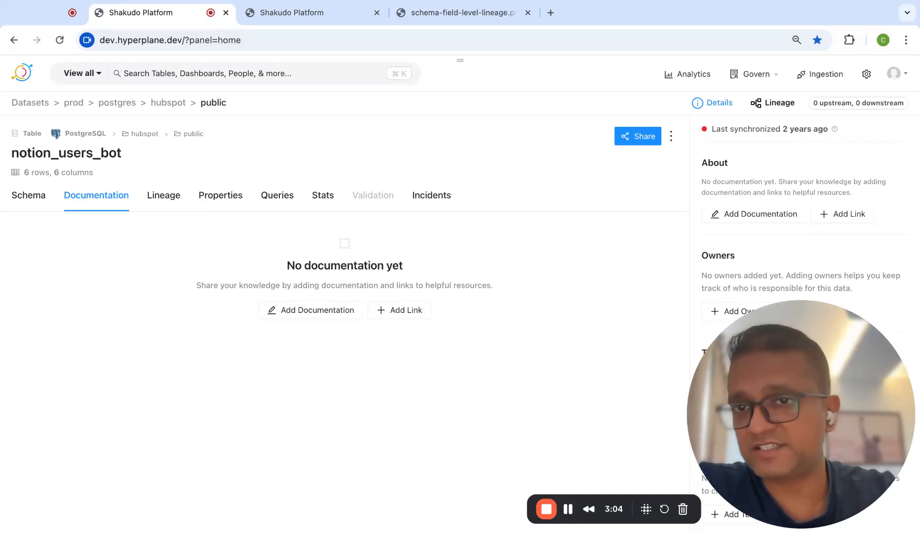
pyautogui.click(173, 199)
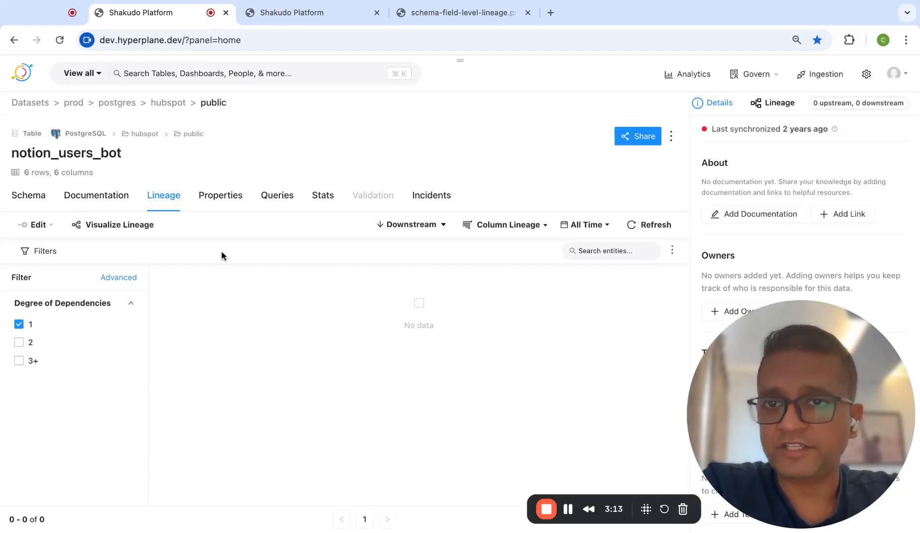
pyautogui.click(230, 205)
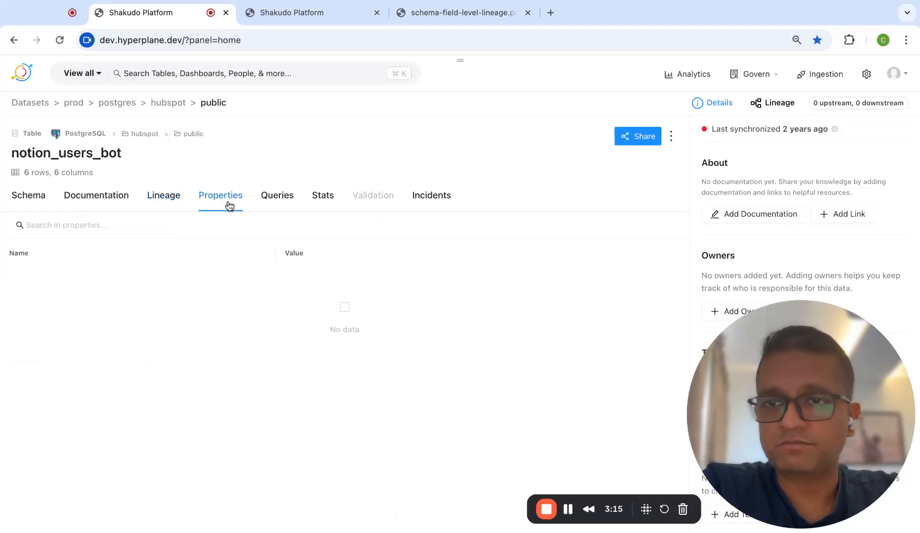
pyautogui.click(286, 203)
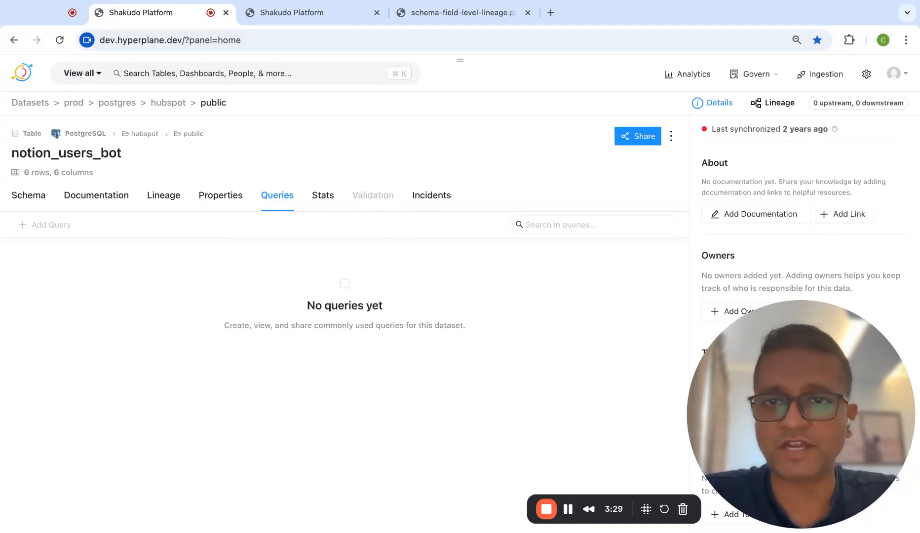
pyautogui.click(327, 195)
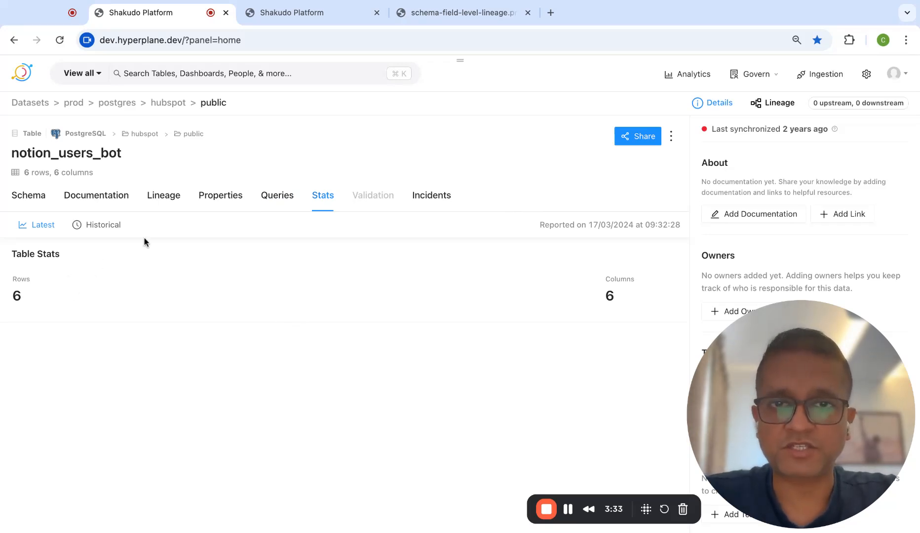
pyautogui.click(429, 200)
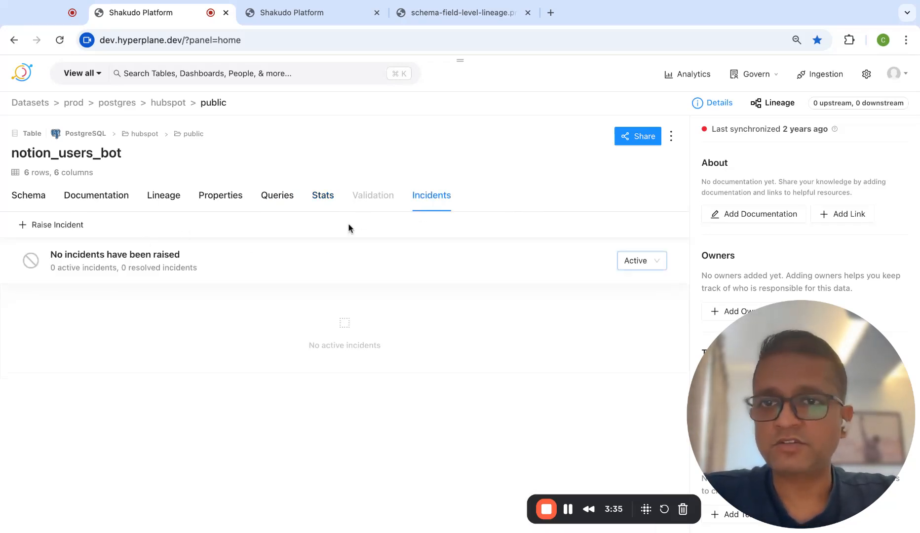
# - Examine the table's owners, tags, glossary terms, domain and data product details, including the tags offered for adding, without assigning any
pyautogui.scroll(-1, 789, 235)
pyautogui.scroll(-1, 792, 257)
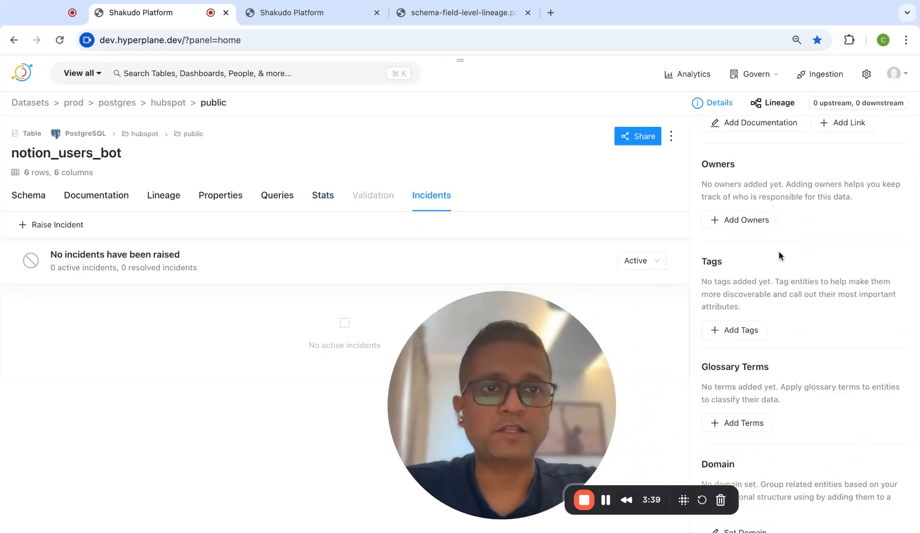
pyautogui.scroll(1, 731, 247)
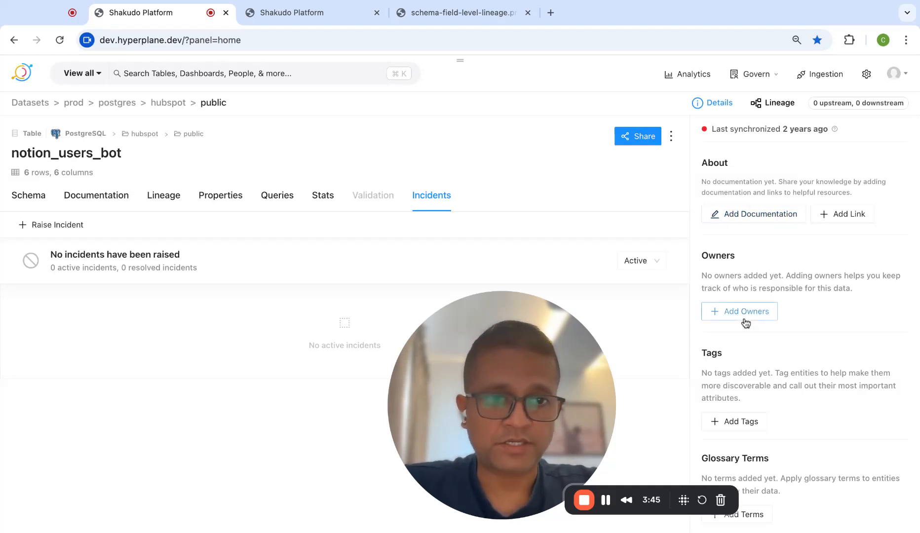
pyautogui.scroll(-2, 761, 319)
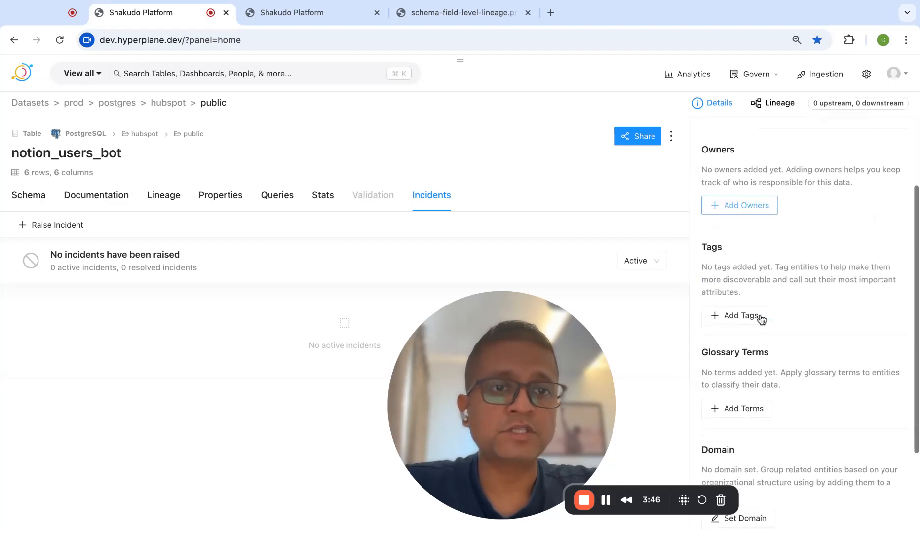
pyautogui.click(733, 316)
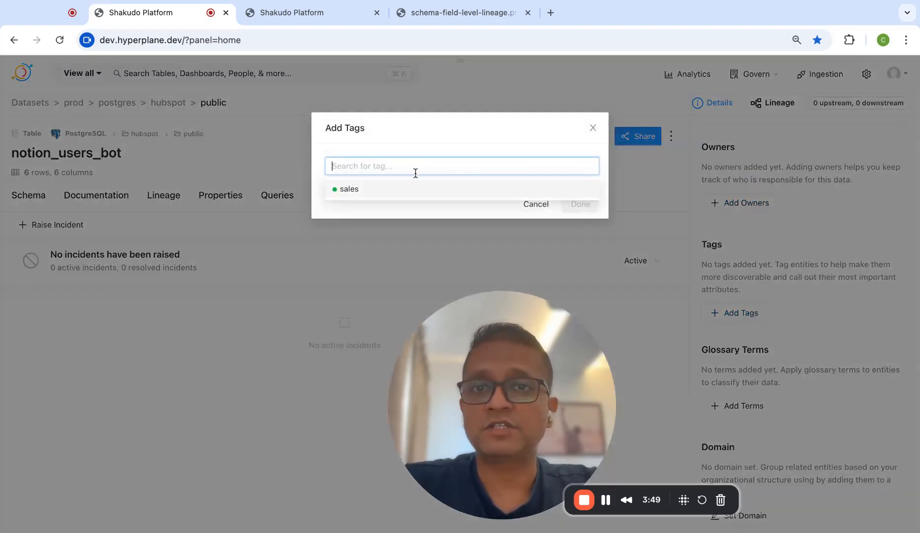
pyautogui.click(593, 129)
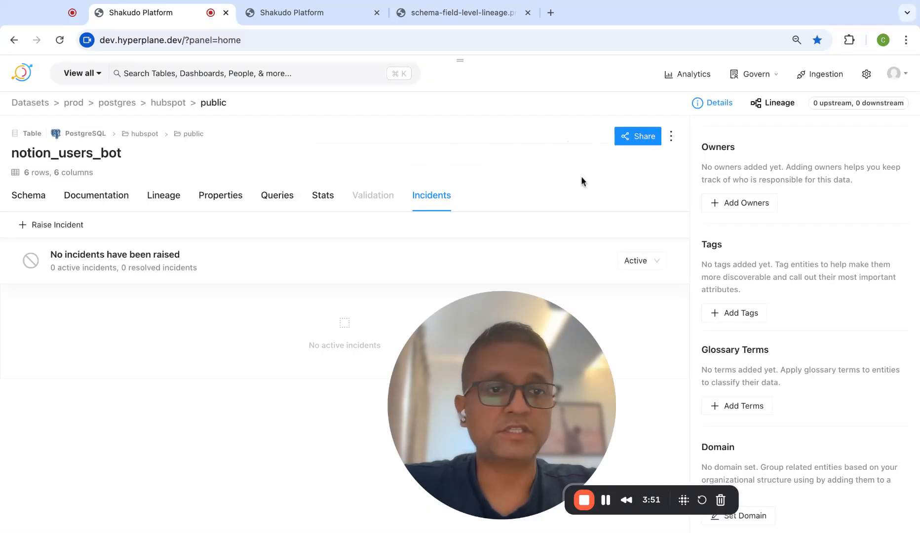
pyautogui.scroll(-2, 781, 408)
pyautogui.scroll(-1, 716, 267)
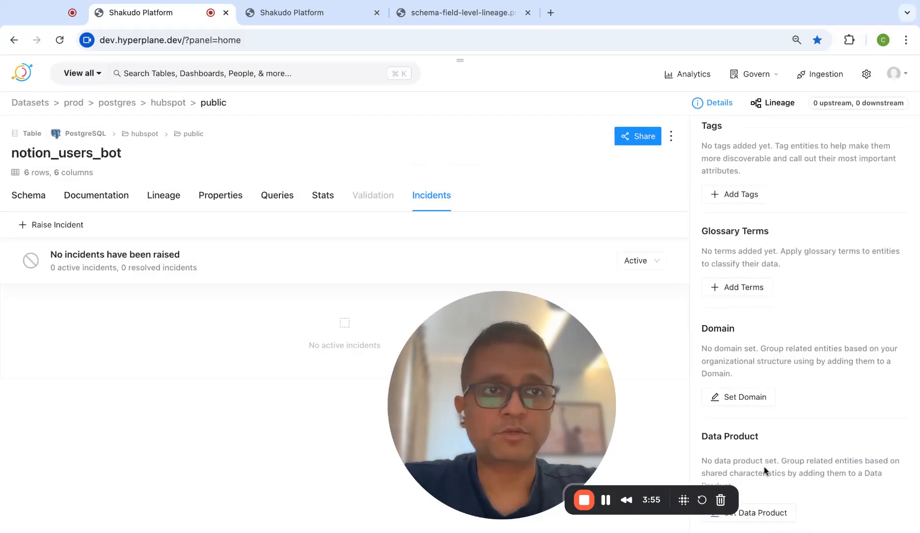
pyautogui.scroll(5, 765, 470)
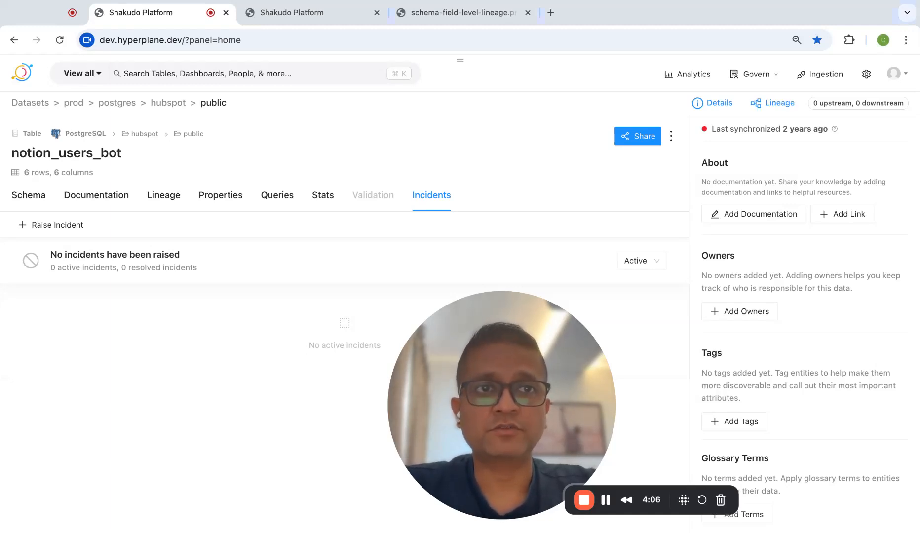
# - View the notion_users_bot lineage graph and switch to the schema-field-level-lineage.png example image in the browser
pyautogui.click(773, 103)
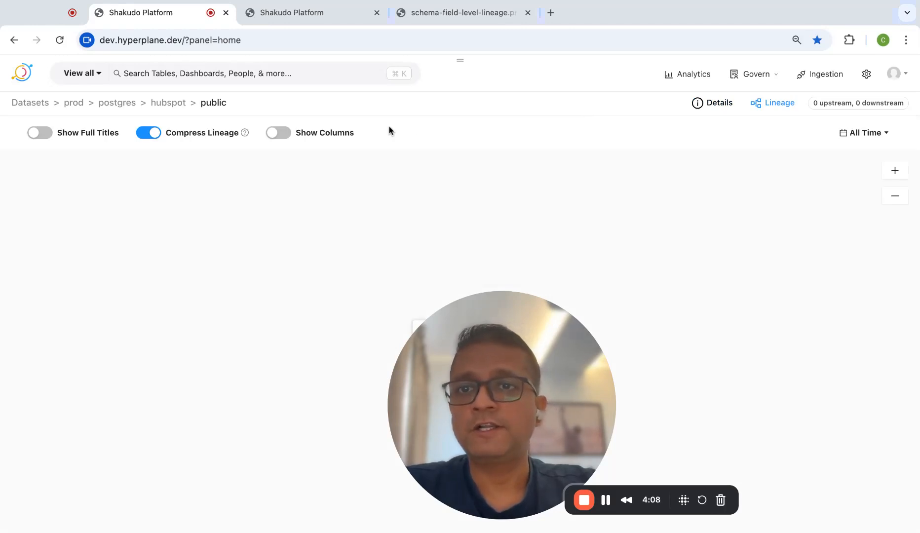
pyautogui.moveTo(475, 415); pyautogui.dragTo(763, 422)
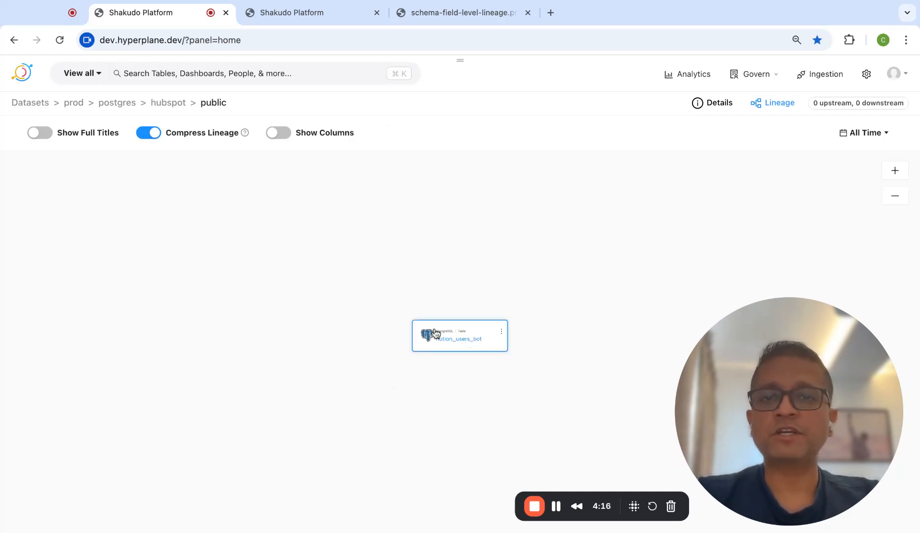
pyautogui.click(451, 14)
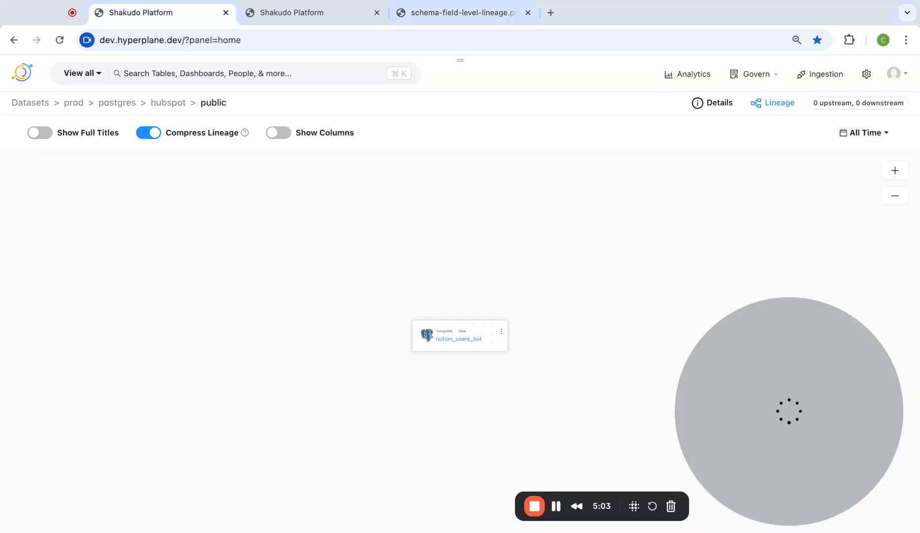
pyautogui.click(448, 15)
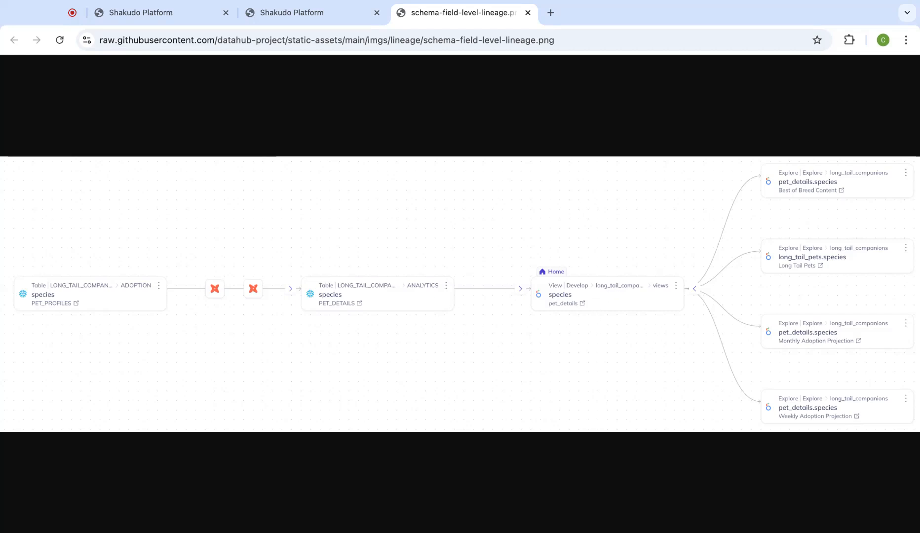
# - Switch back to the Shakudo Platform and return to the DataHub home page
pyautogui.click(165, 18)
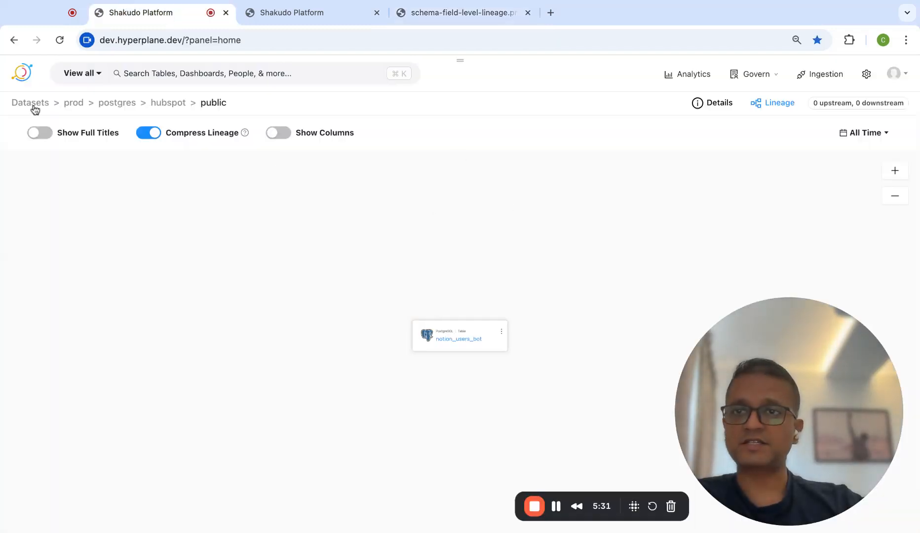
pyautogui.click(22, 74)
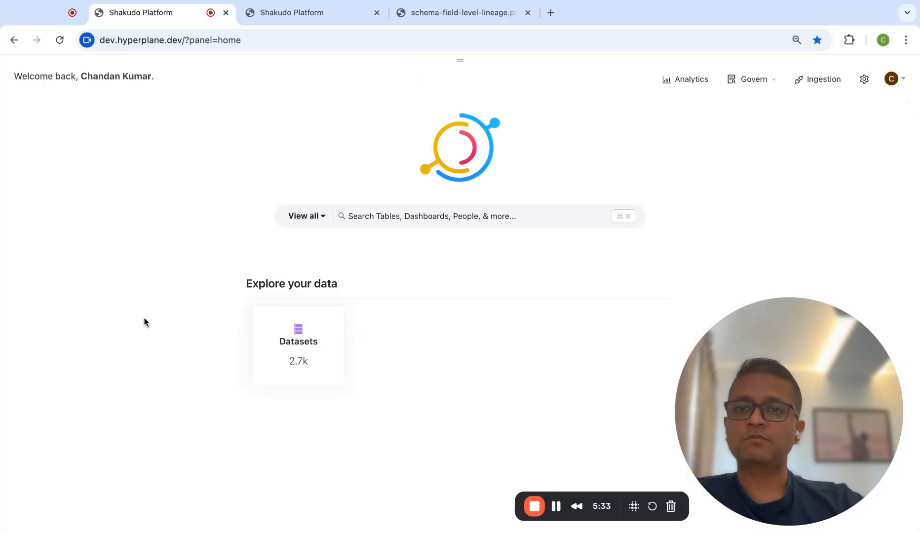